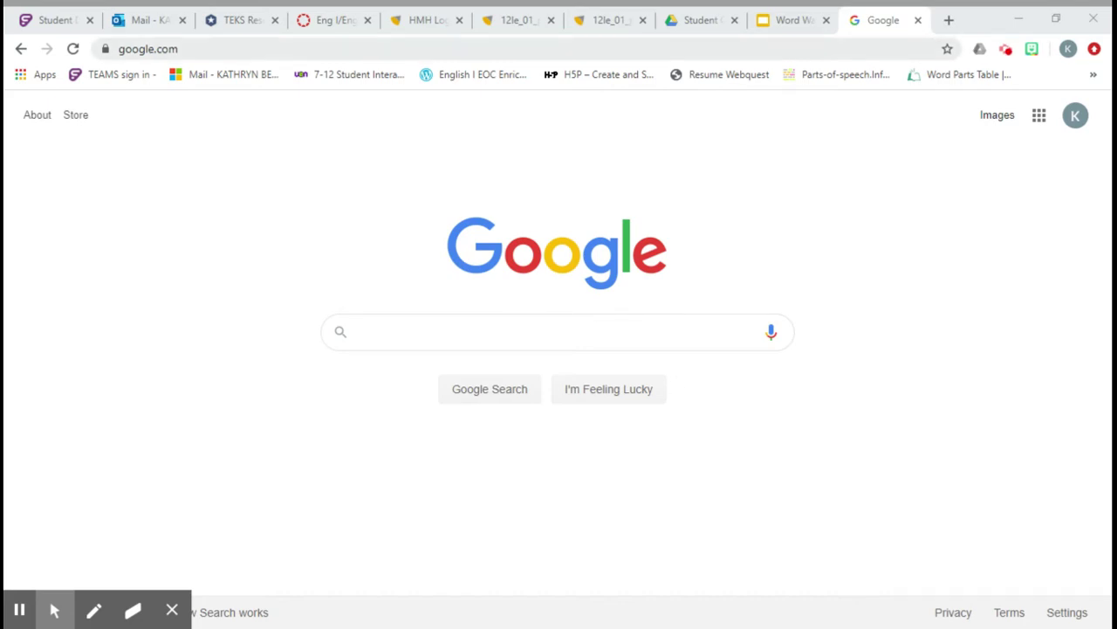
Step: Open Dictionary.com and look up the definition of "violate"
click(698, 48)
text(dictionary)
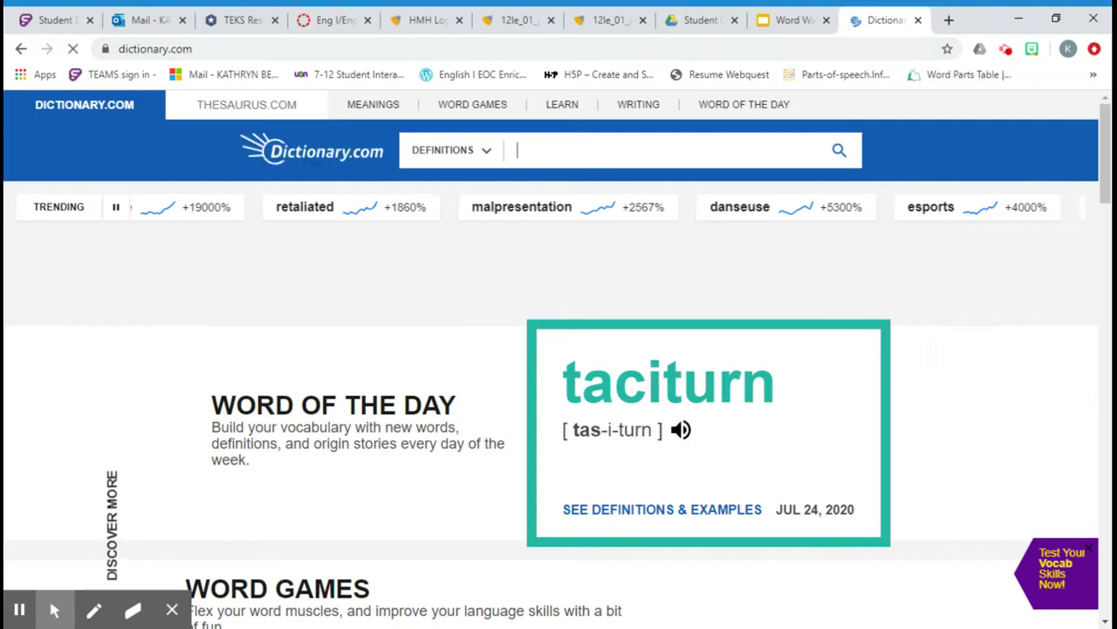
text(violate)
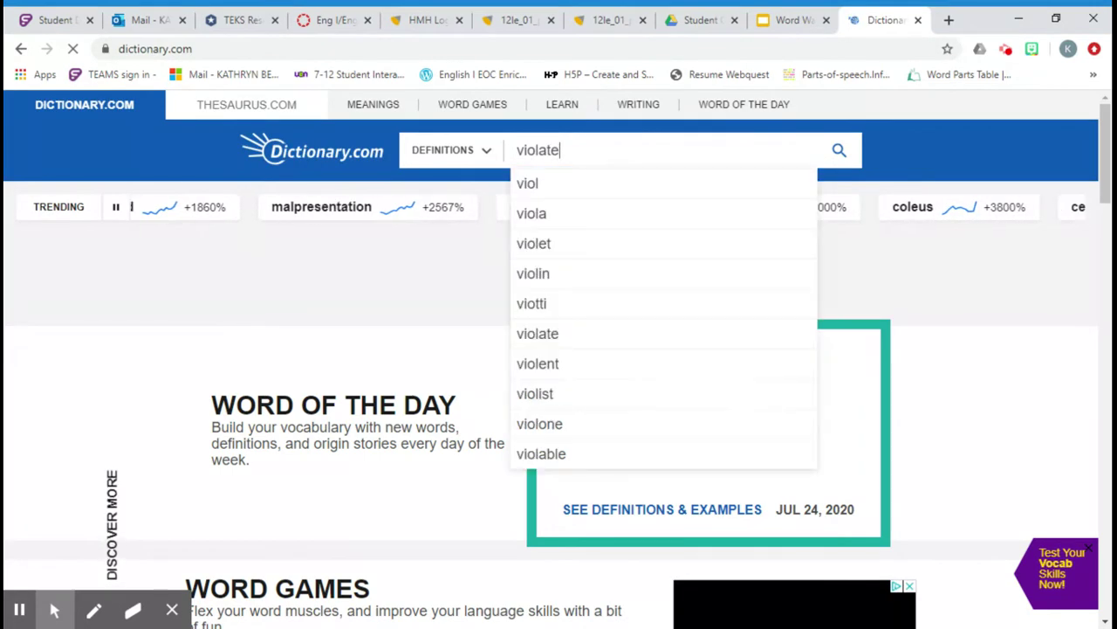
key(Return)
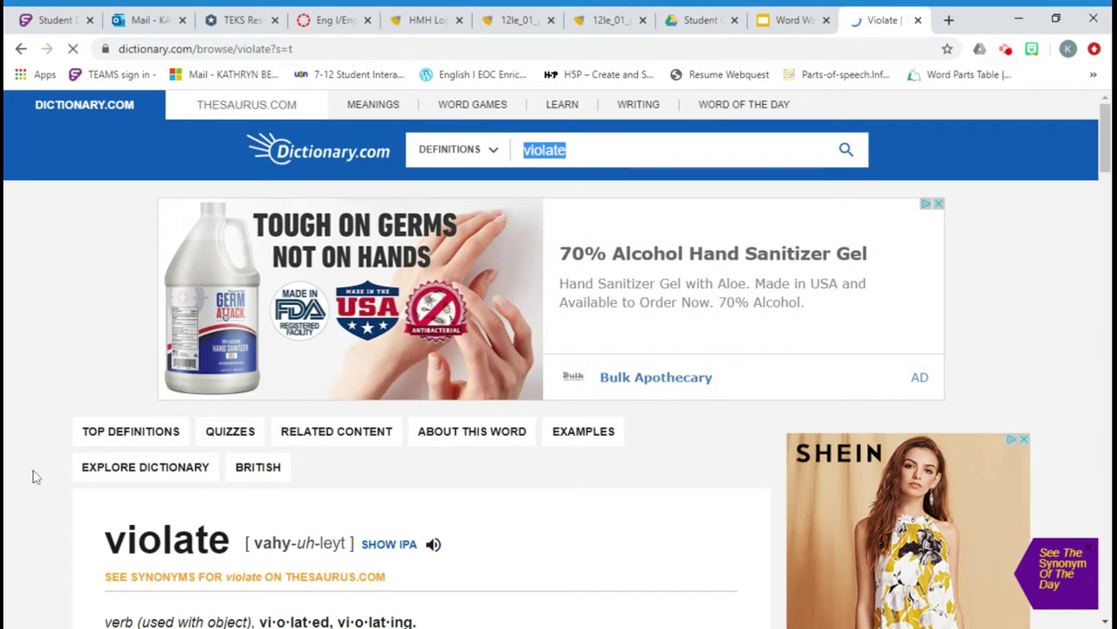
Step: Read through the "violate" entry, covering its definitions, other word forms, the About This Word section and related words
scroll(36, 477, down, 2)
scroll(36, 477, down, 1)
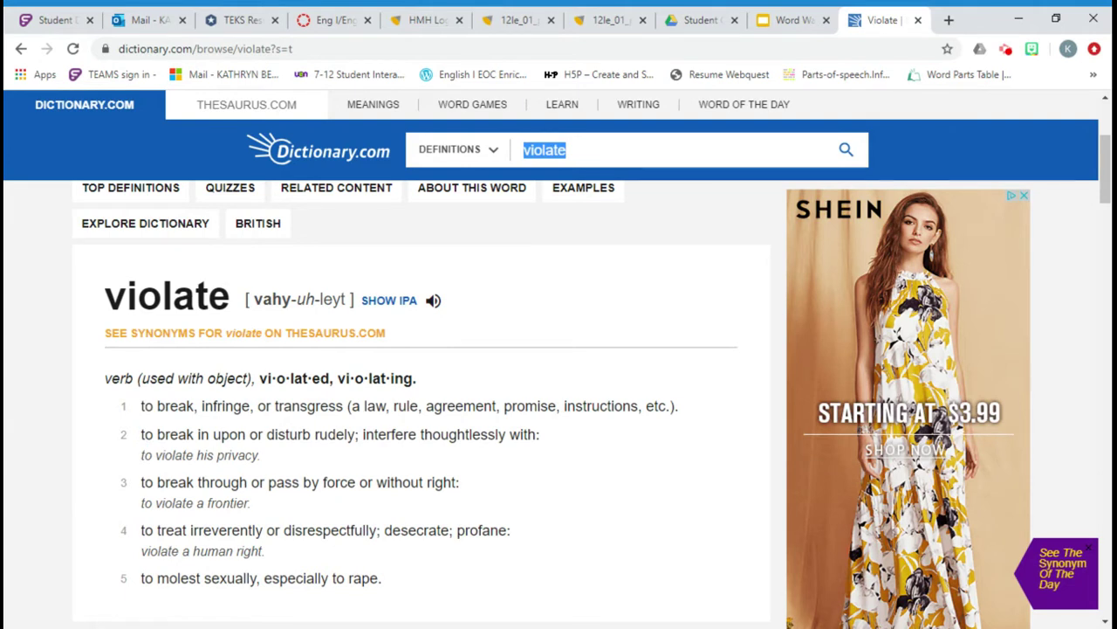
scroll(96, 402, down, 2)
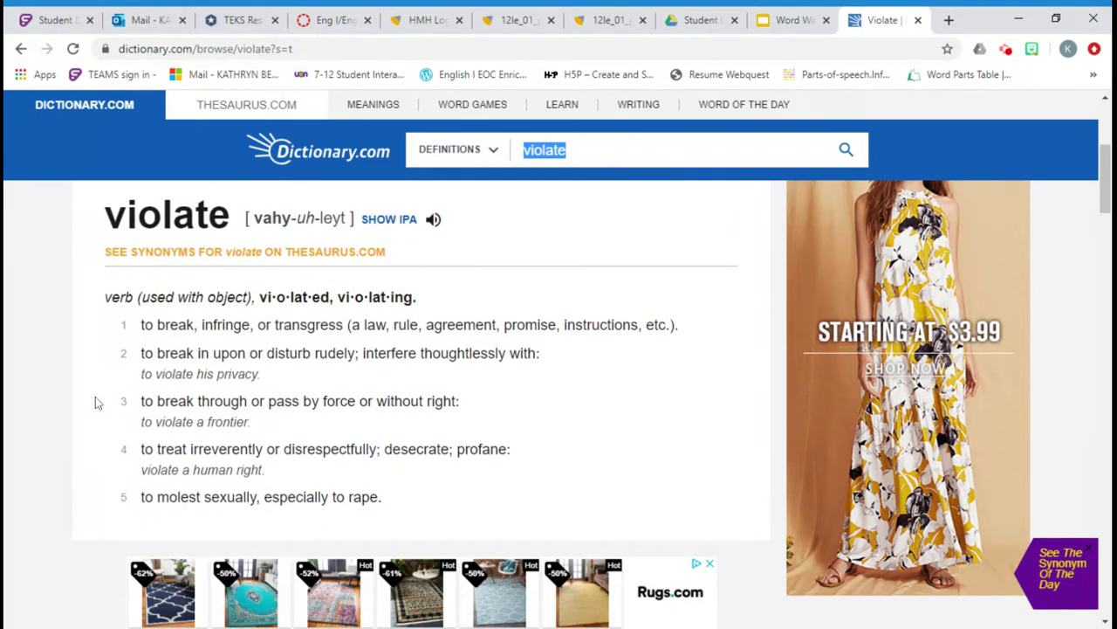
scroll(96, 402, down, 6)
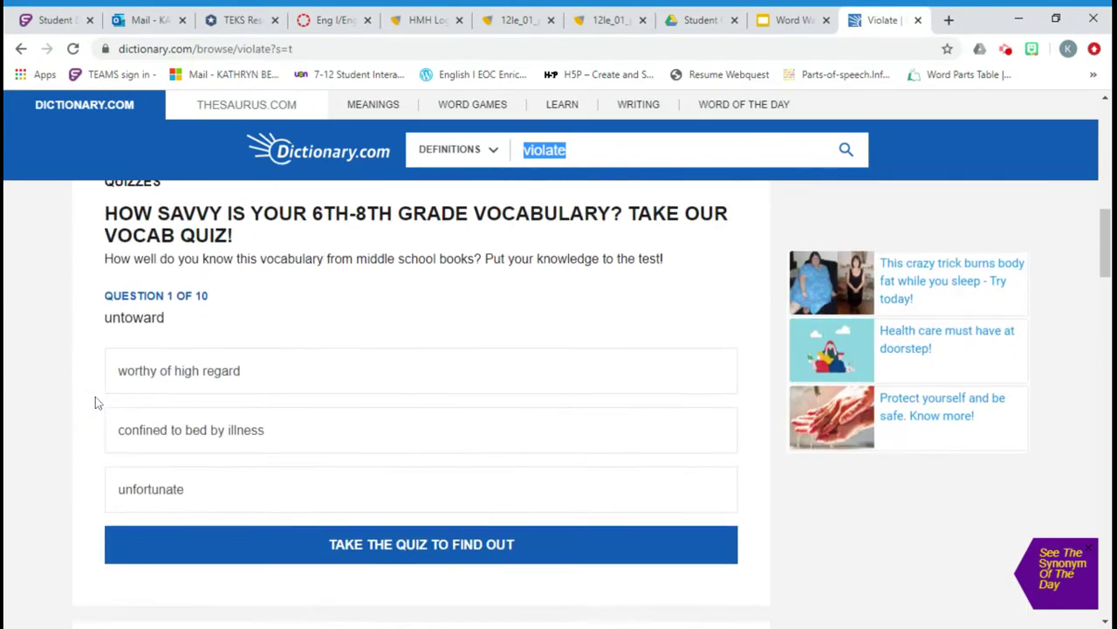
scroll(96, 402, down, 6)
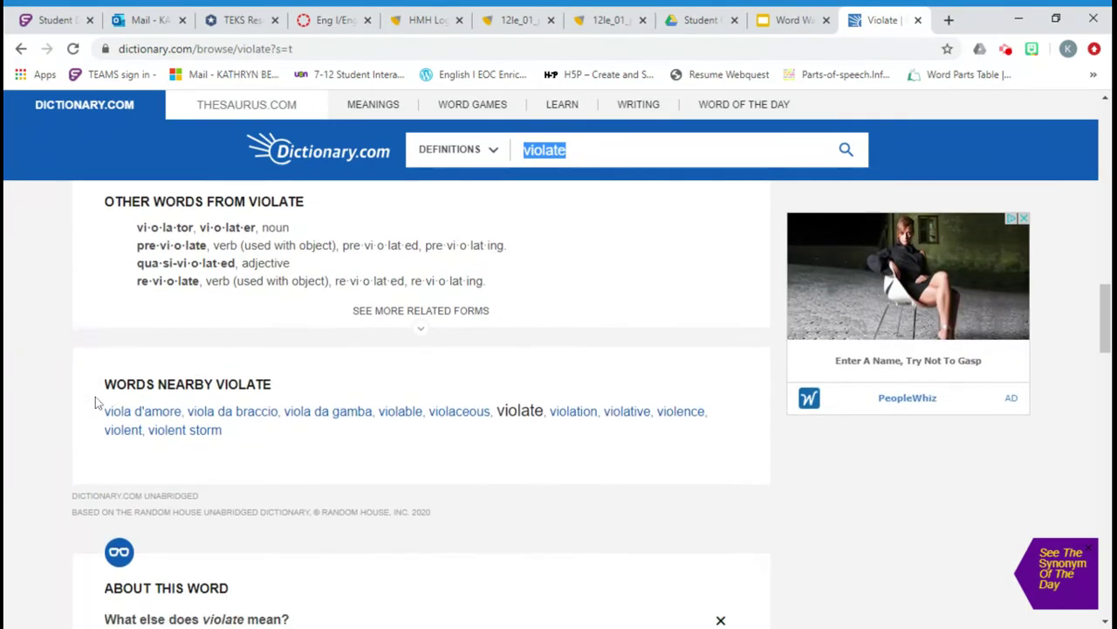
scroll(96, 402, down, 5)
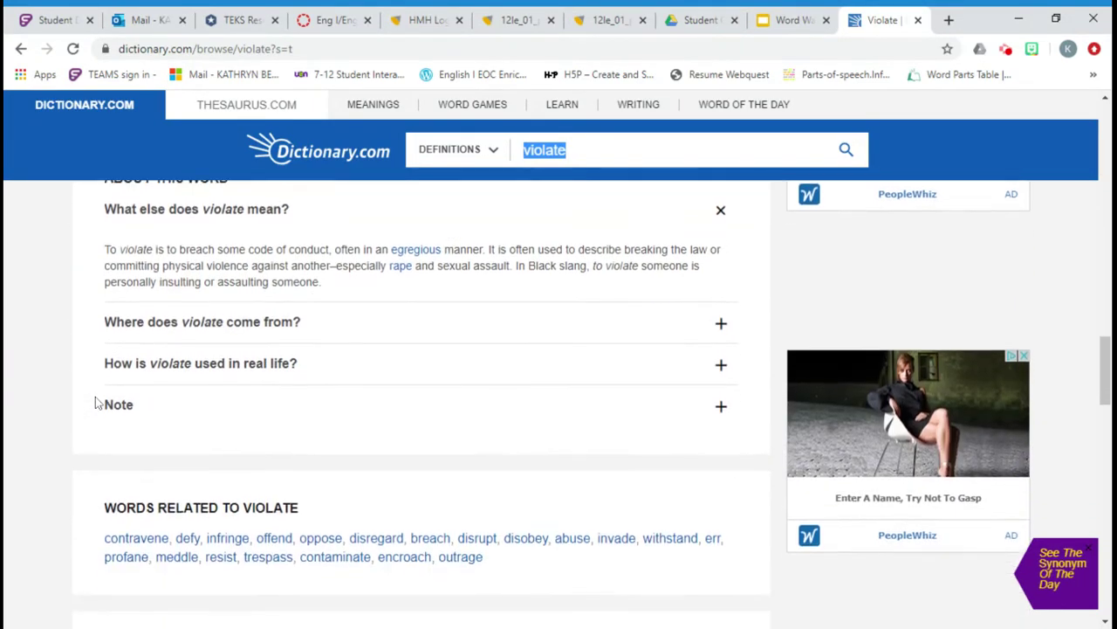
scroll(96, 403, down, 3)
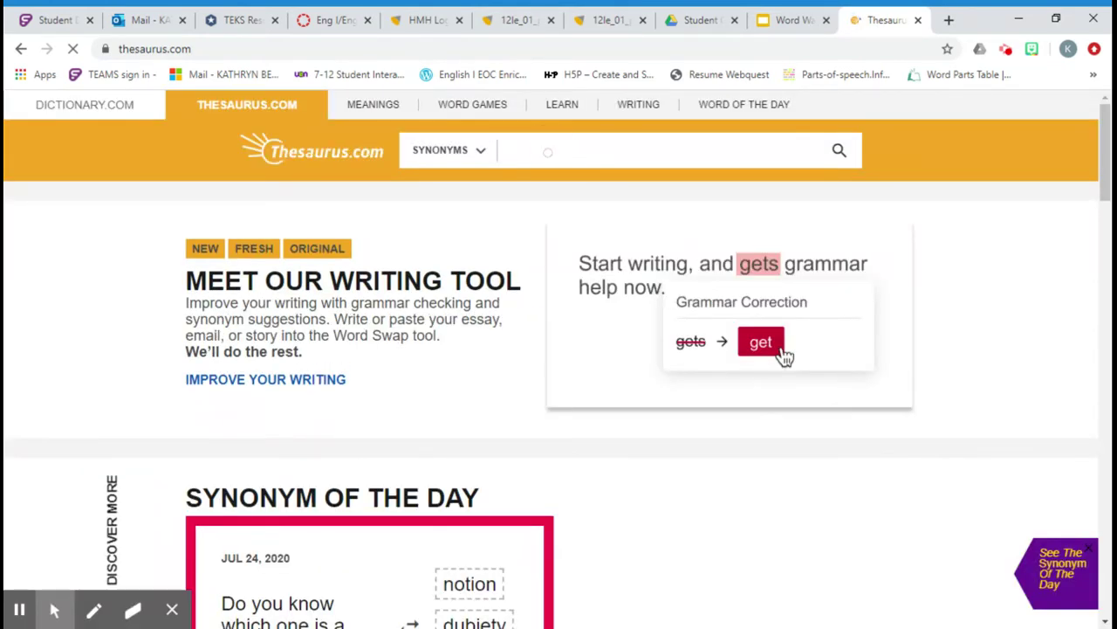
Step: Look up "violate" on Thesaurus.com and review its synonyms and antonyms
text(violate)
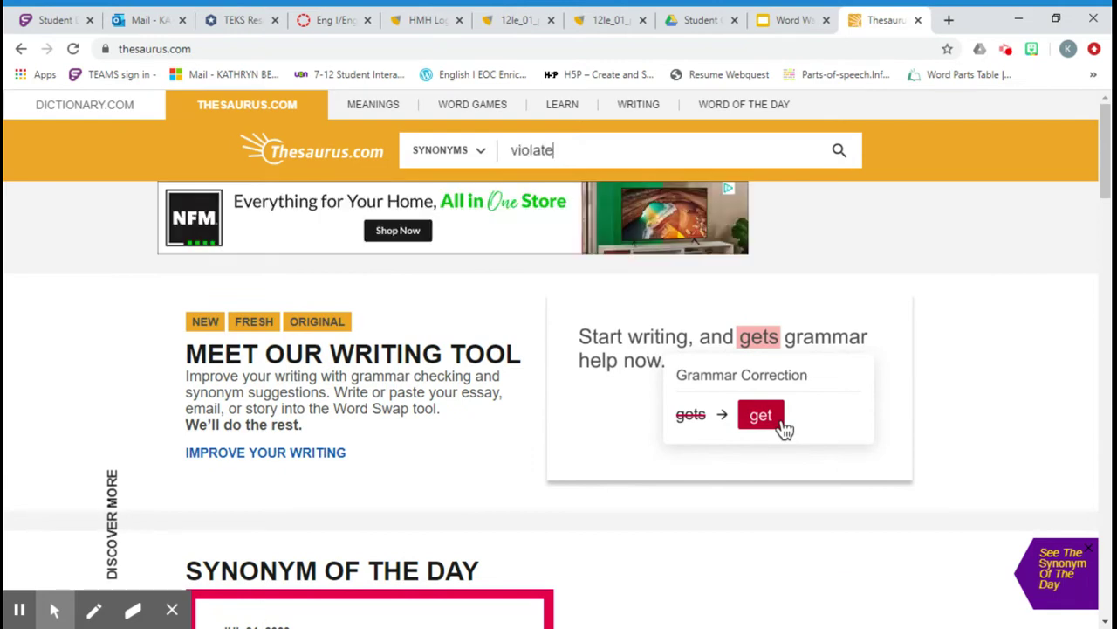
key(Return)
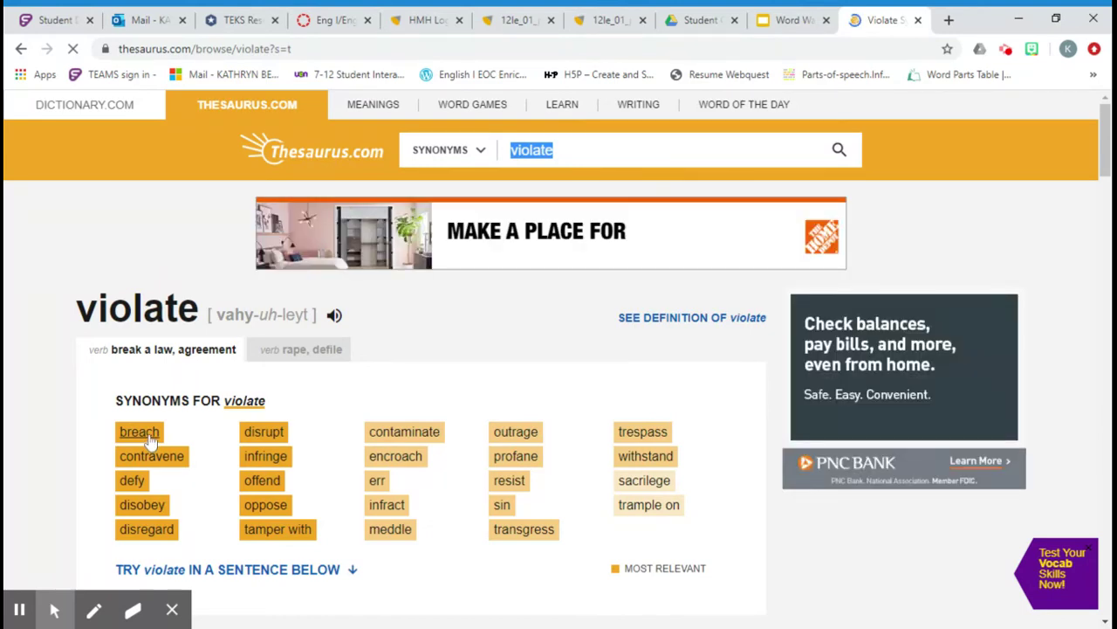
scroll(87, 425, down, 2)
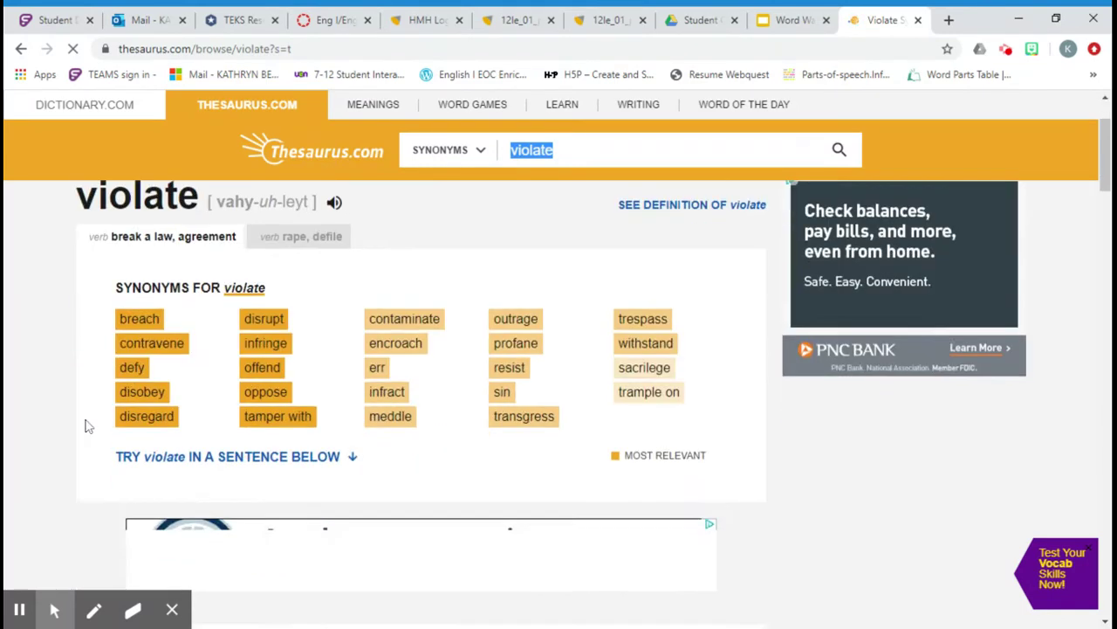
scroll(87, 425, down, 6)
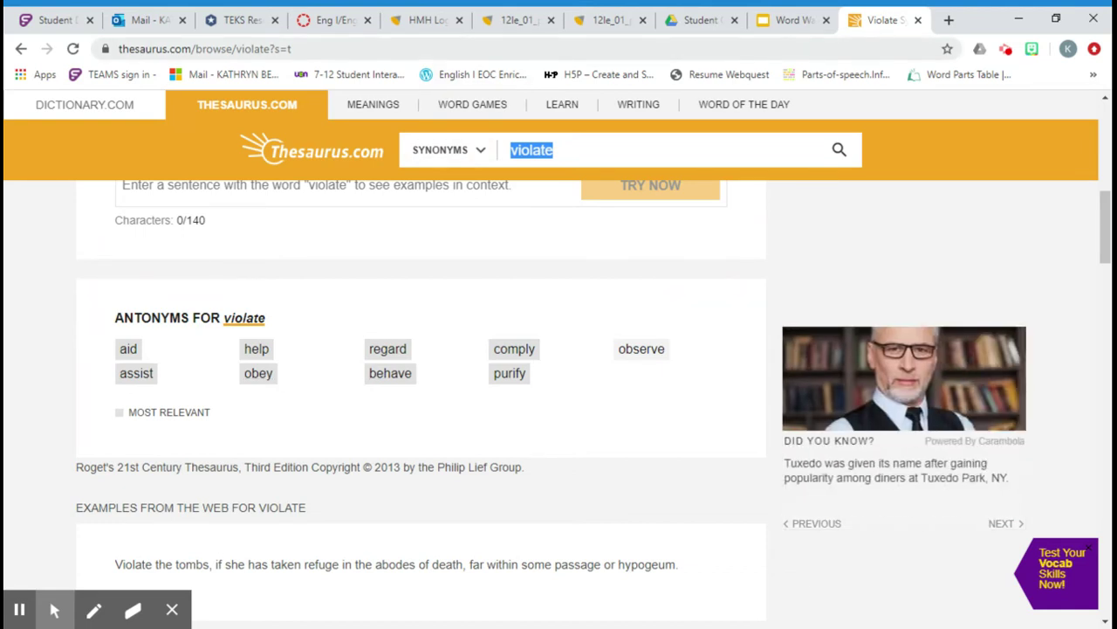
Step: Search Google Images for "violate" and open the advanced image search form
key(ctrl+l)
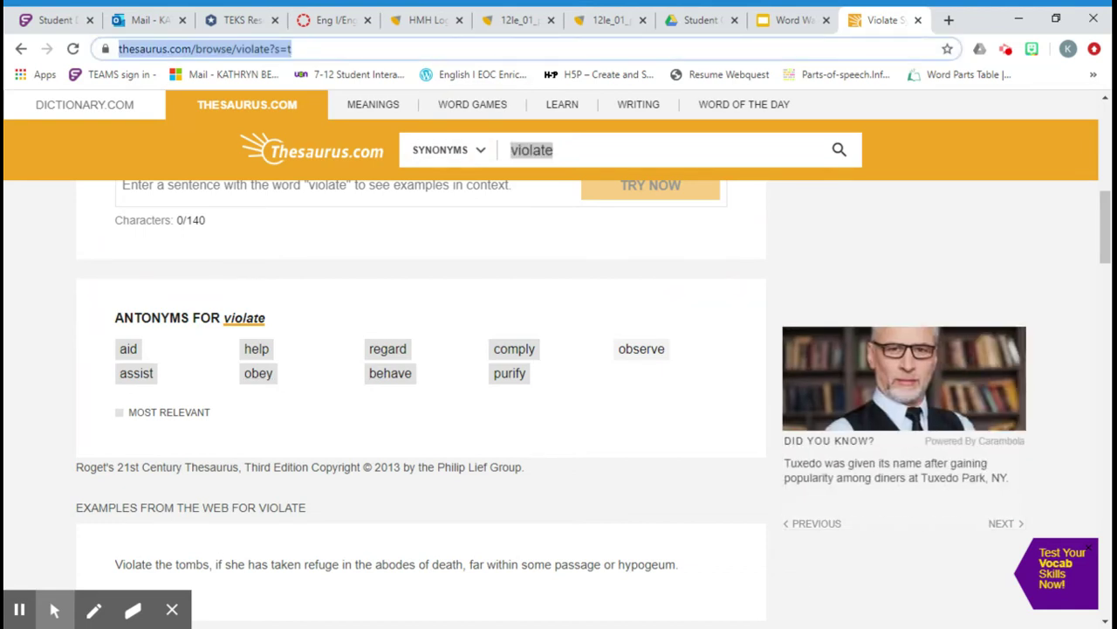
text(violate)
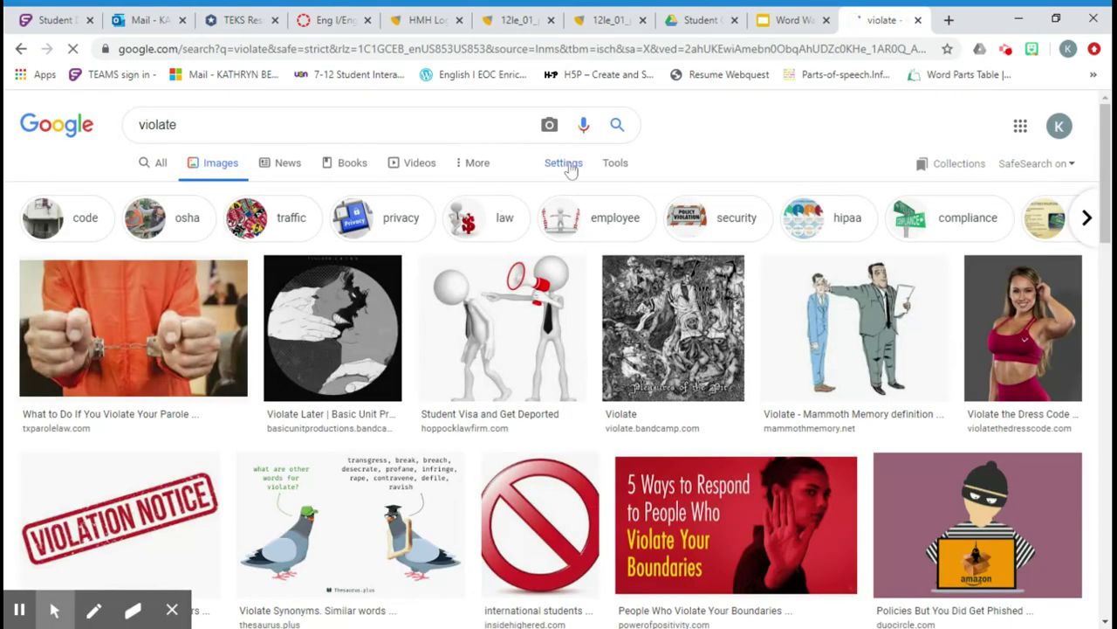
click(568, 165)
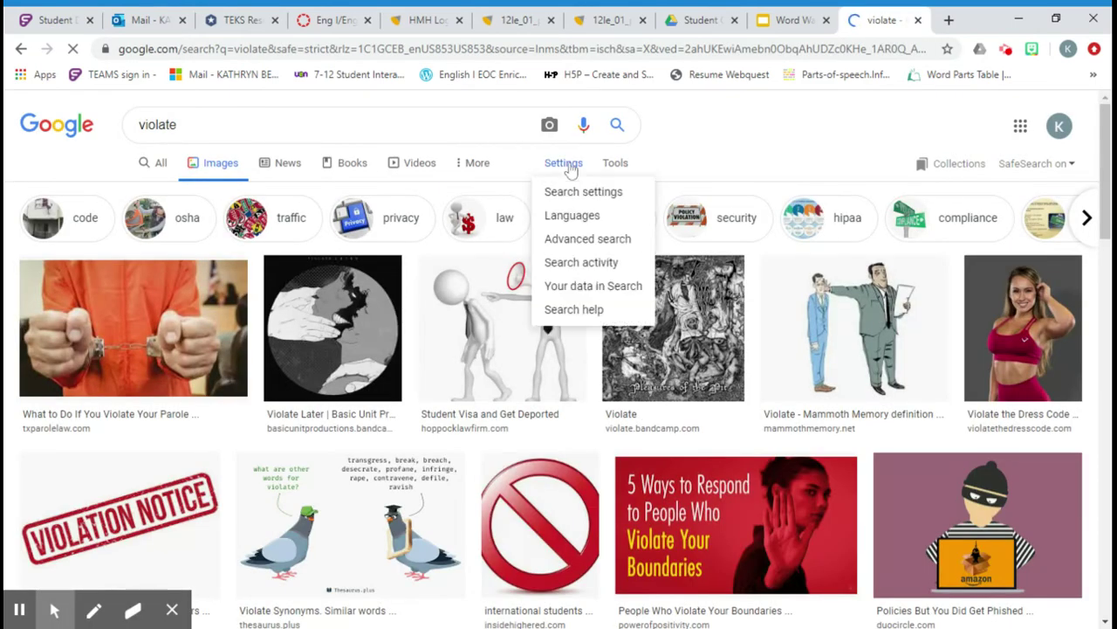
click(602, 240)
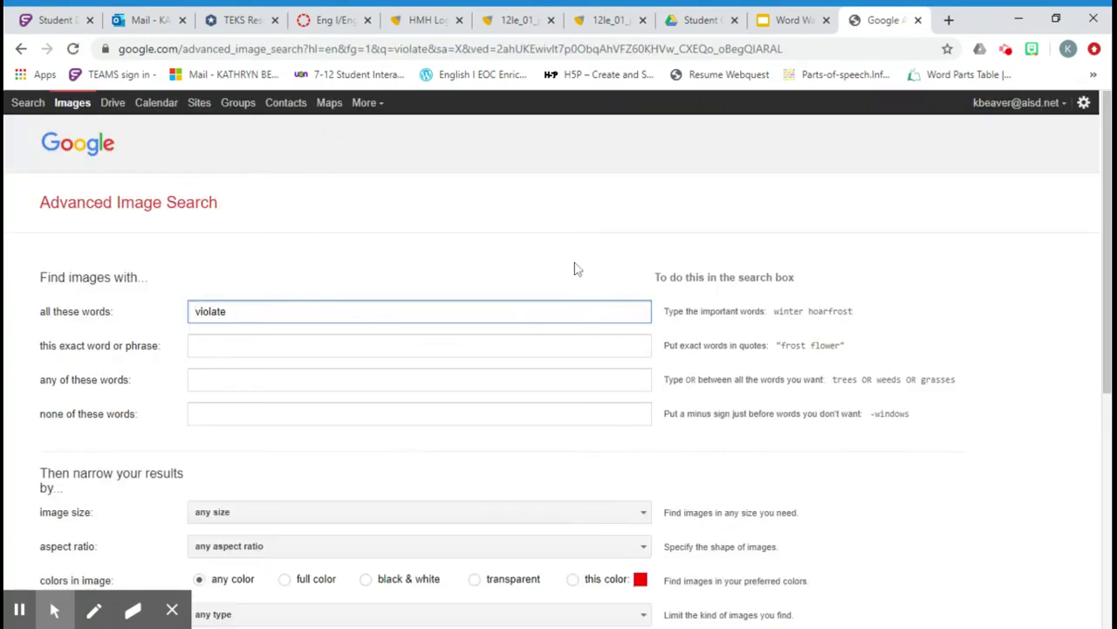
Step: Limit the image search to usage rights "free to use or share" and run the advanced search
scroll(154, 374, down, 3)
scroll(154, 377, down, 1)
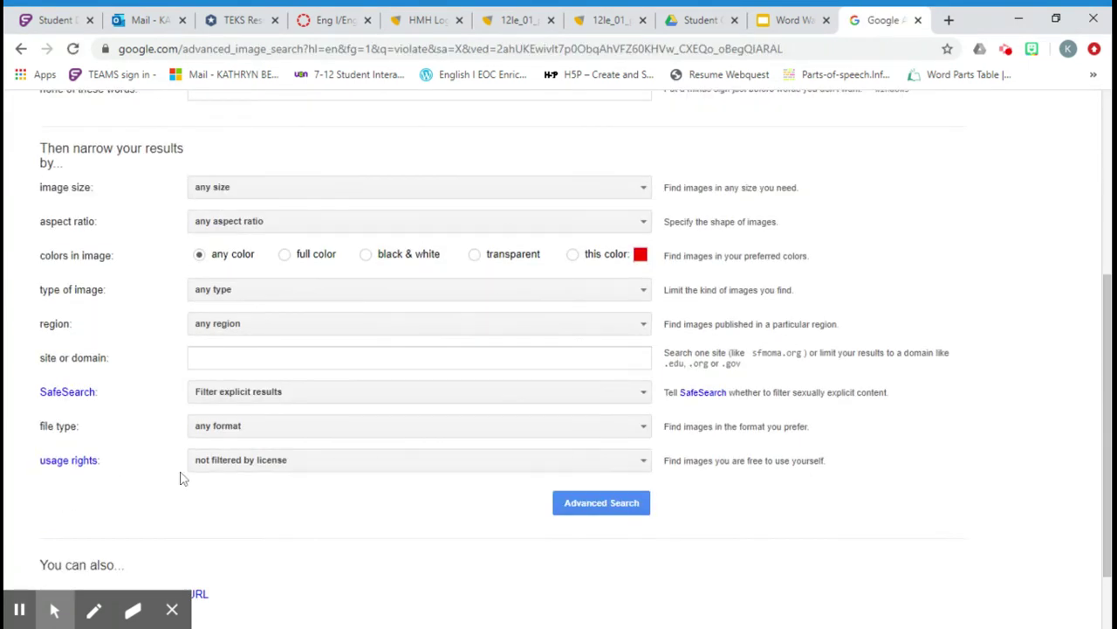
click(280, 462)
click(293, 511)
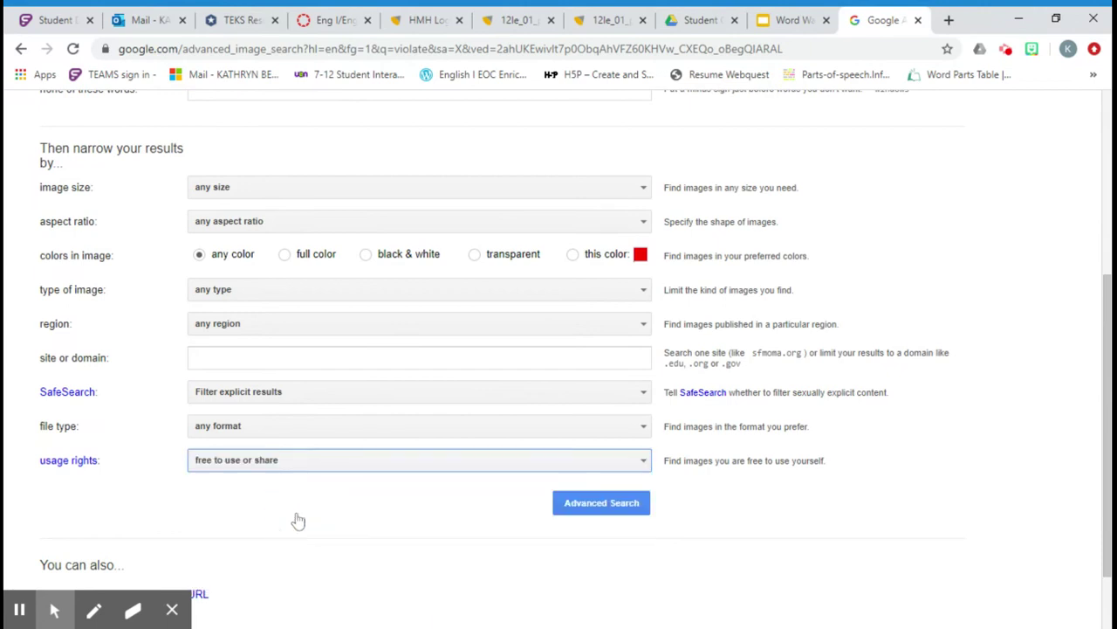
click(604, 504)
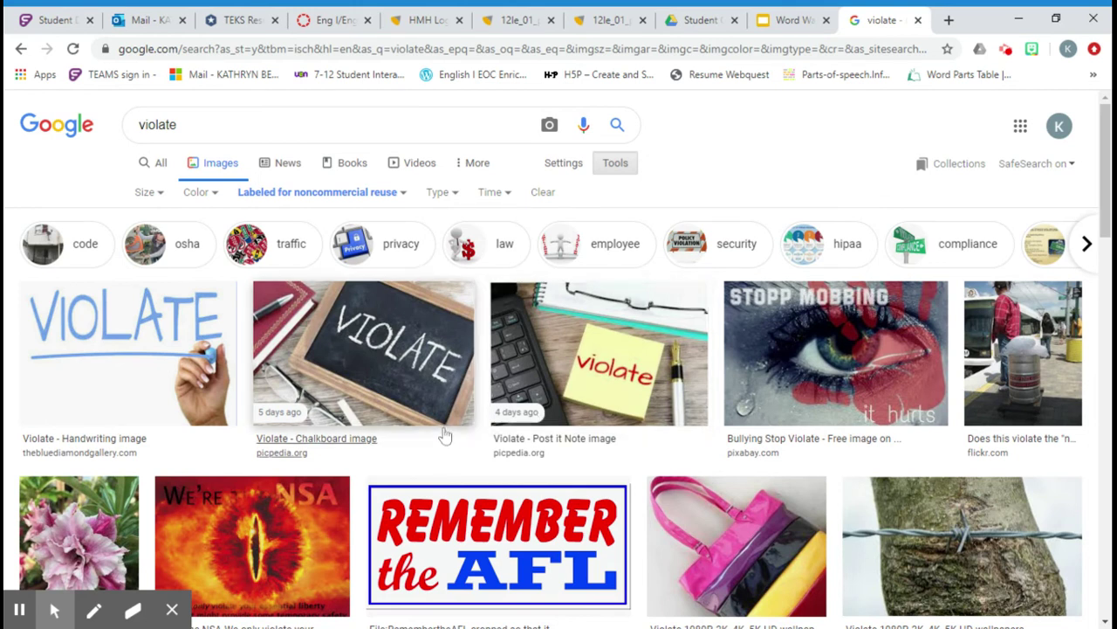
Step: Browse the reusable "violate" image results for a picture that illustrates the word
scroll(445, 435, down, 4)
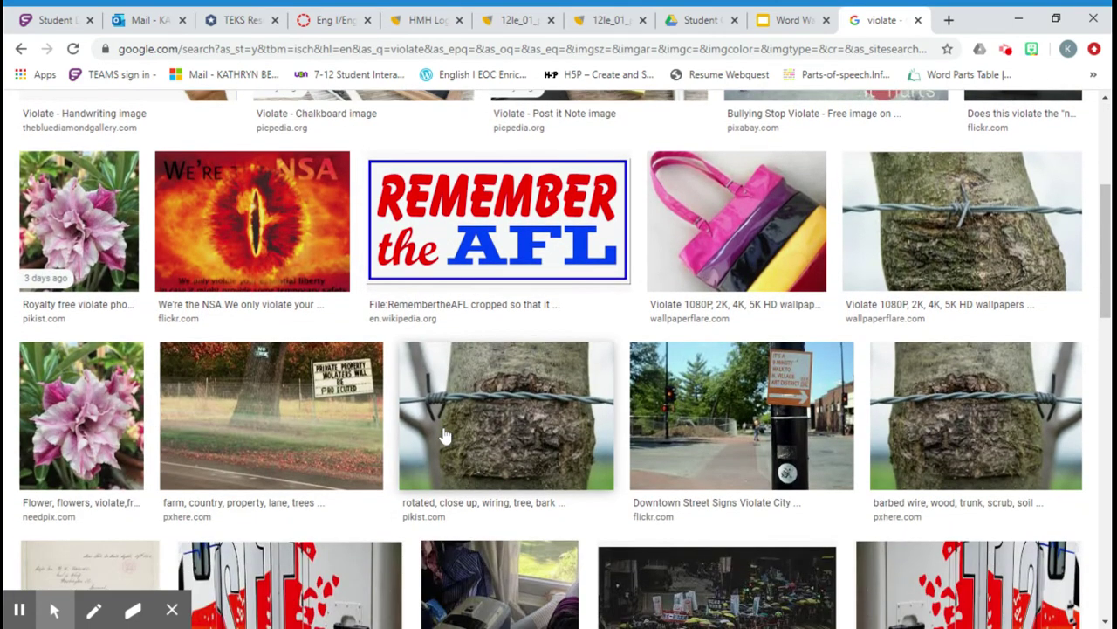
scroll(445, 435, down, 5)
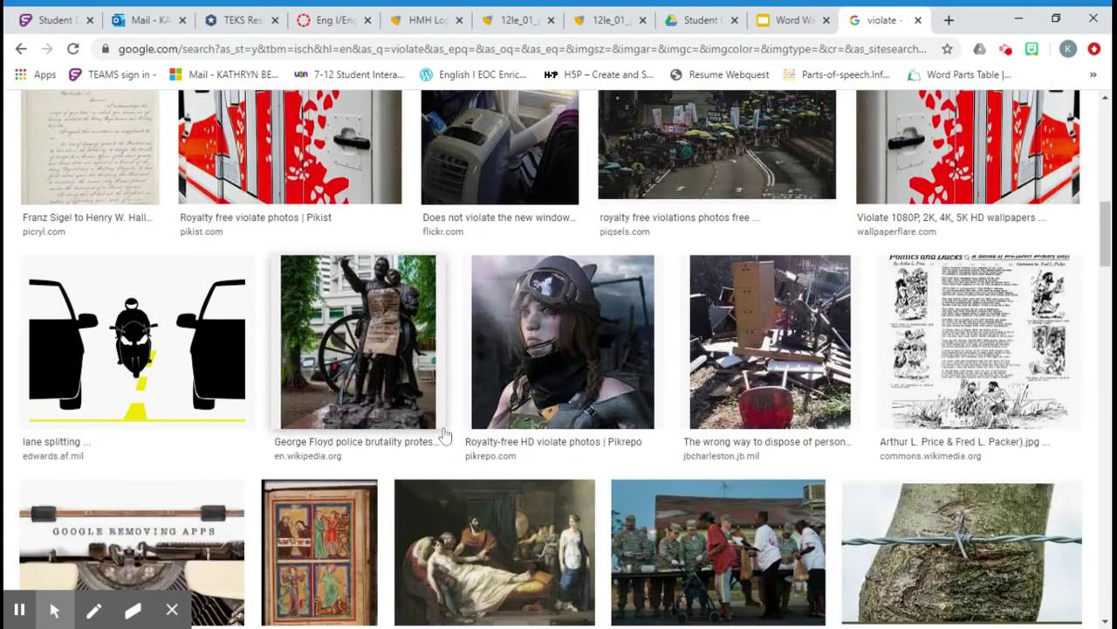
scroll(445, 436, down, 2)
scroll(445, 436, down, 6)
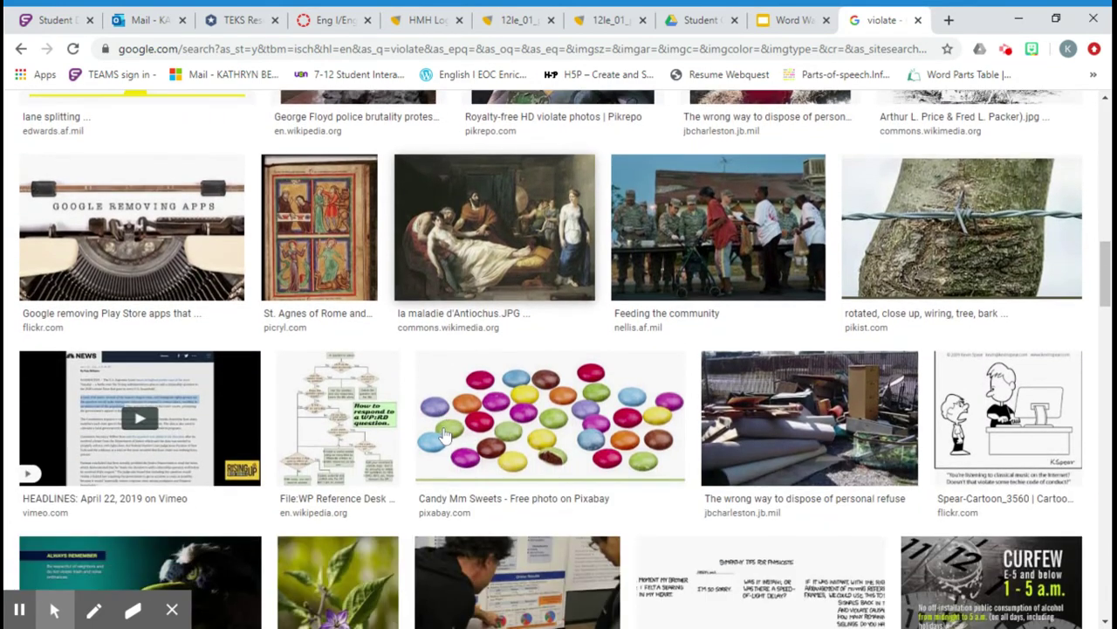
scroll(445, 435, down, 6)
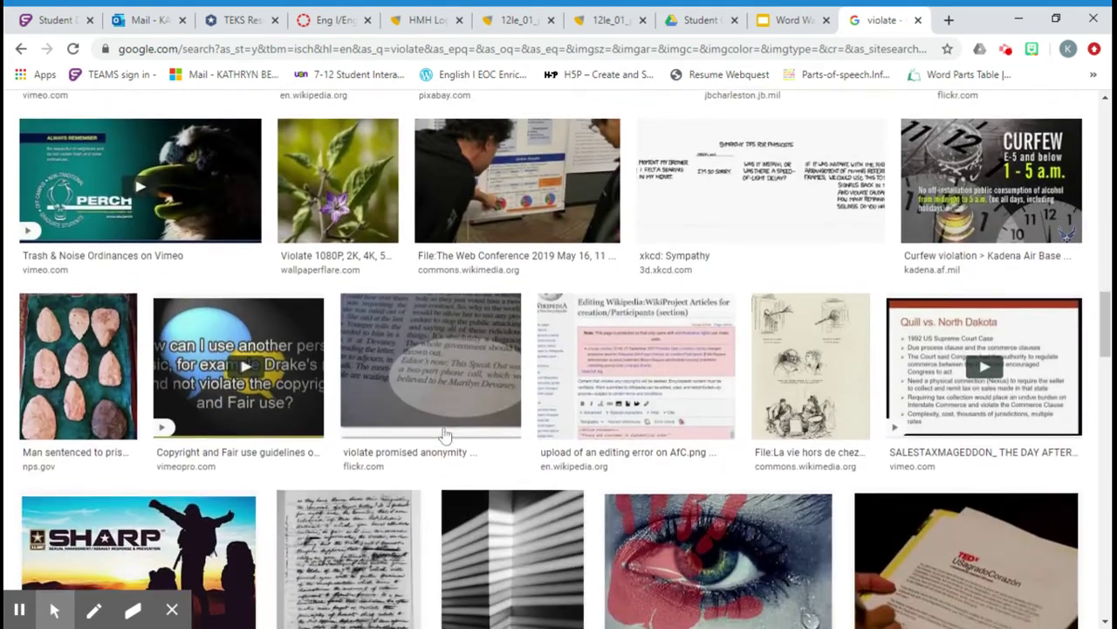
scroll(445, 436, down, 4)
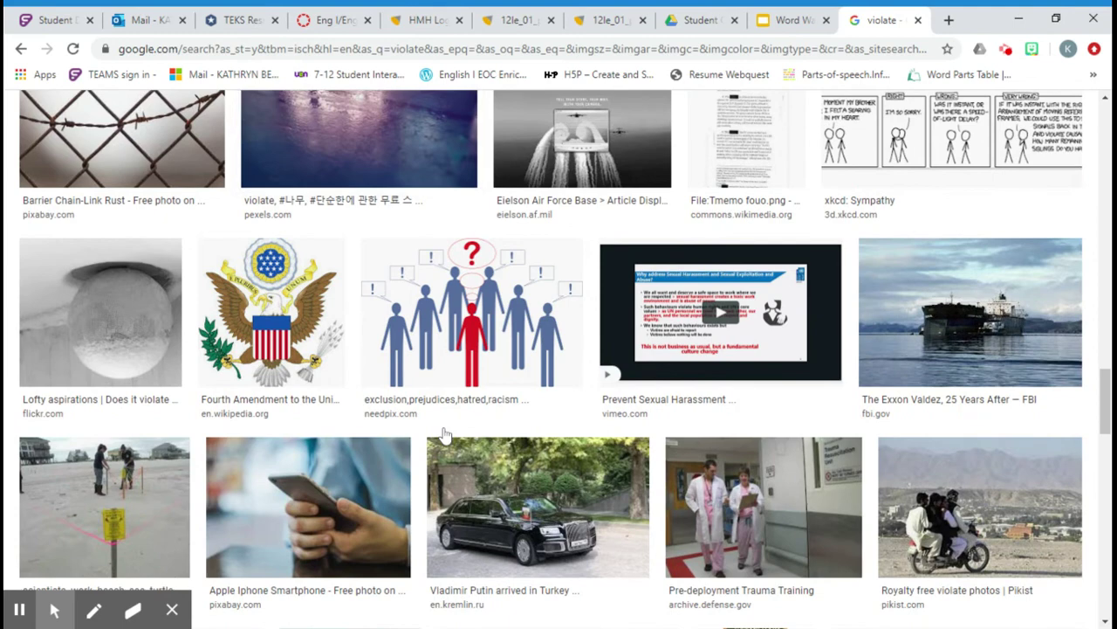
scroll(443, 433, up, 16)
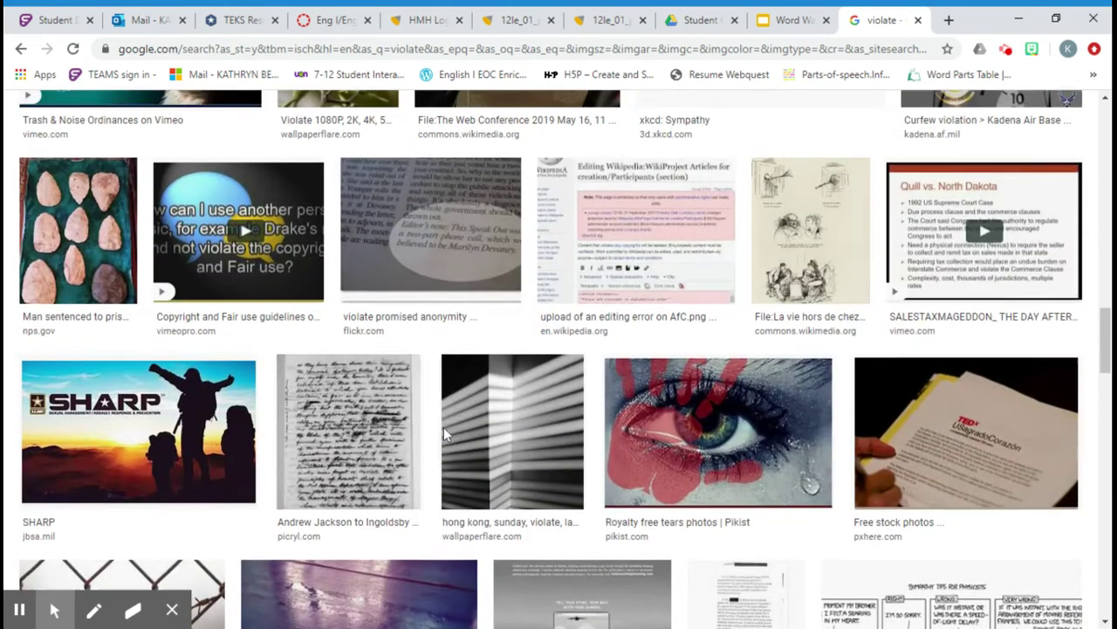
scroll(443, 433, up, 5)
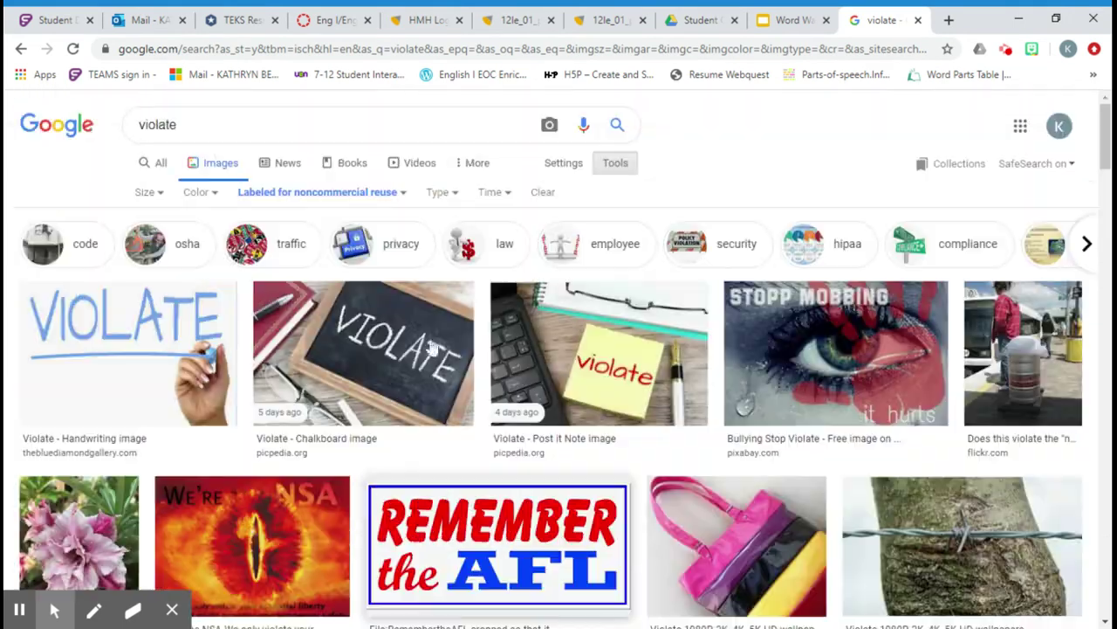
Step: Narrow the image results to the "law" category and find the no-smoking sign picture
click(504, 246)
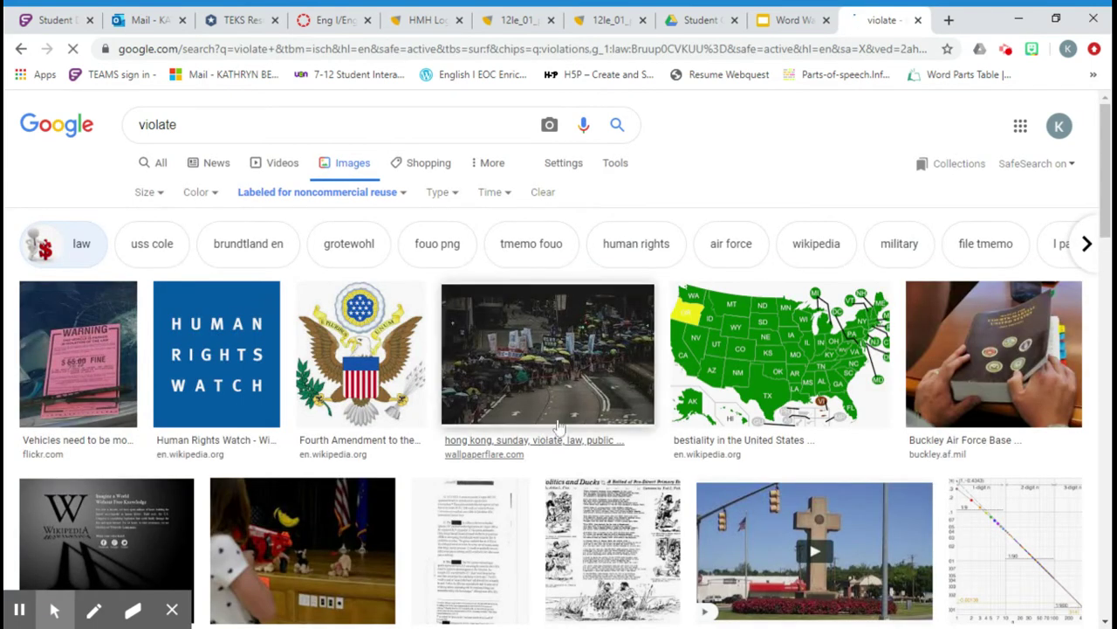
scroll(559, 426, down, 3)
scroll(558, 426, down, 1)
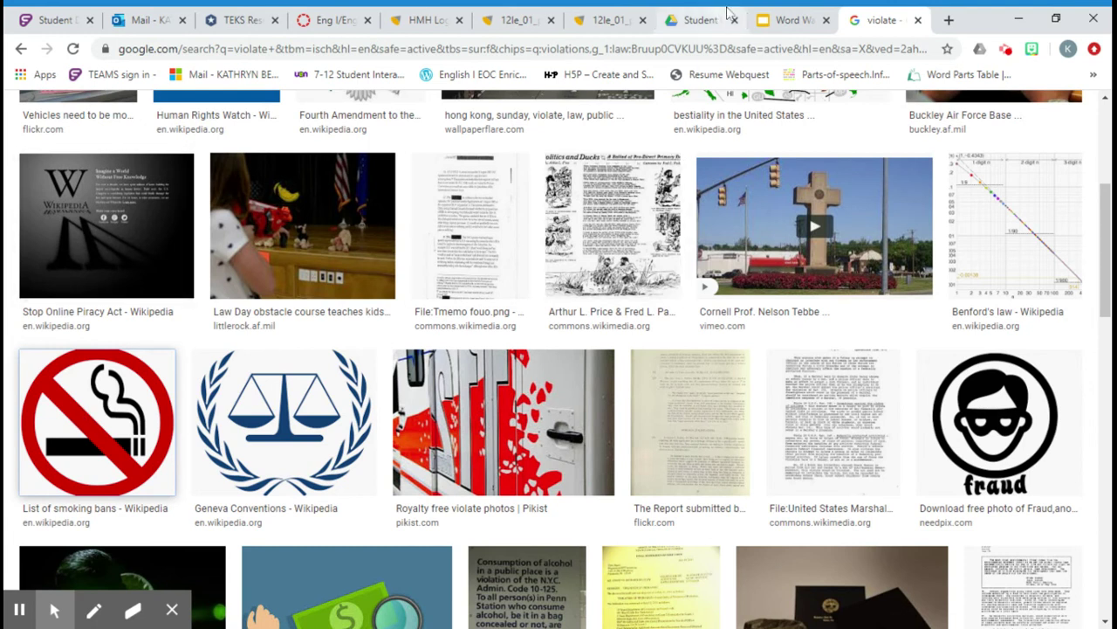
Step: Switch to the Word Wall Unit 1 presentation in Google Slides and paste the no-smoking picture at slide 3's Picture box
click(790, 19)
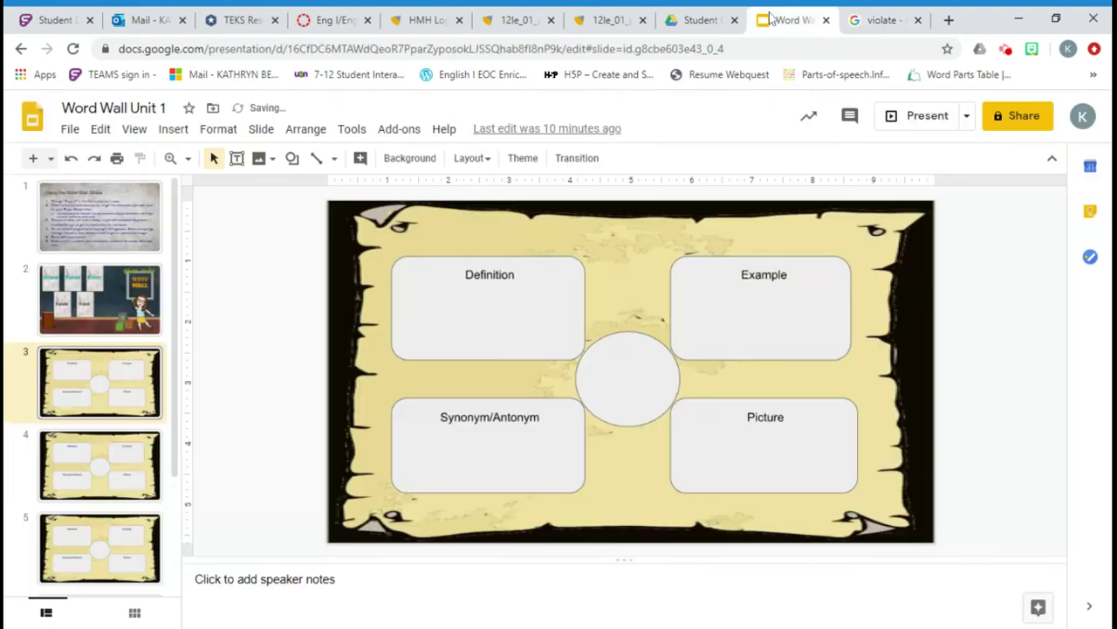
click(722, 449)
right_click(722, 449)
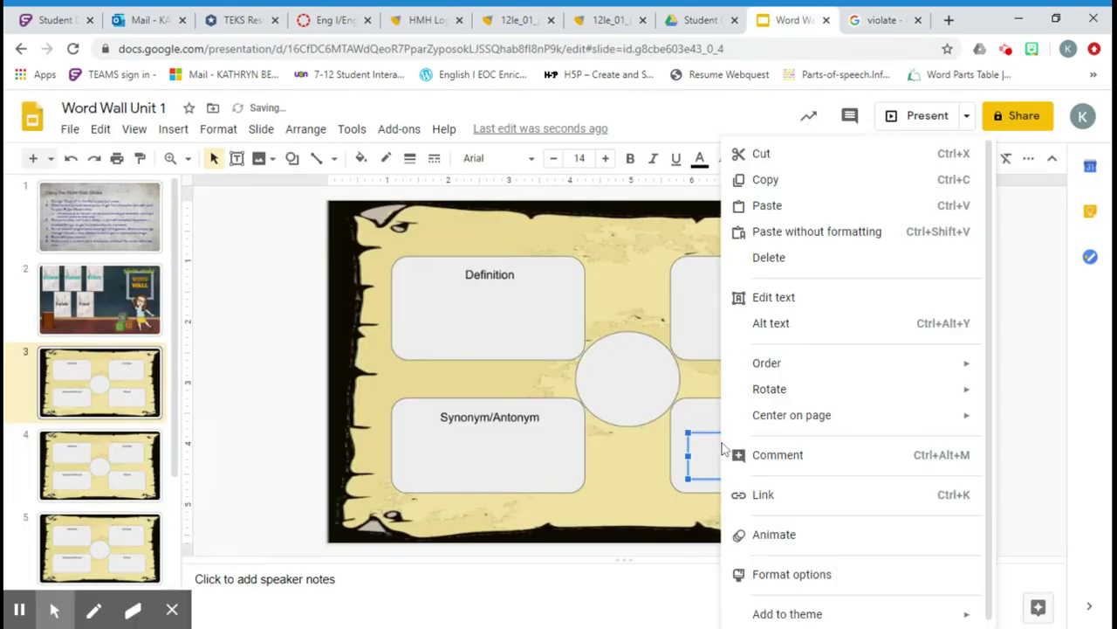
click(763, 210)
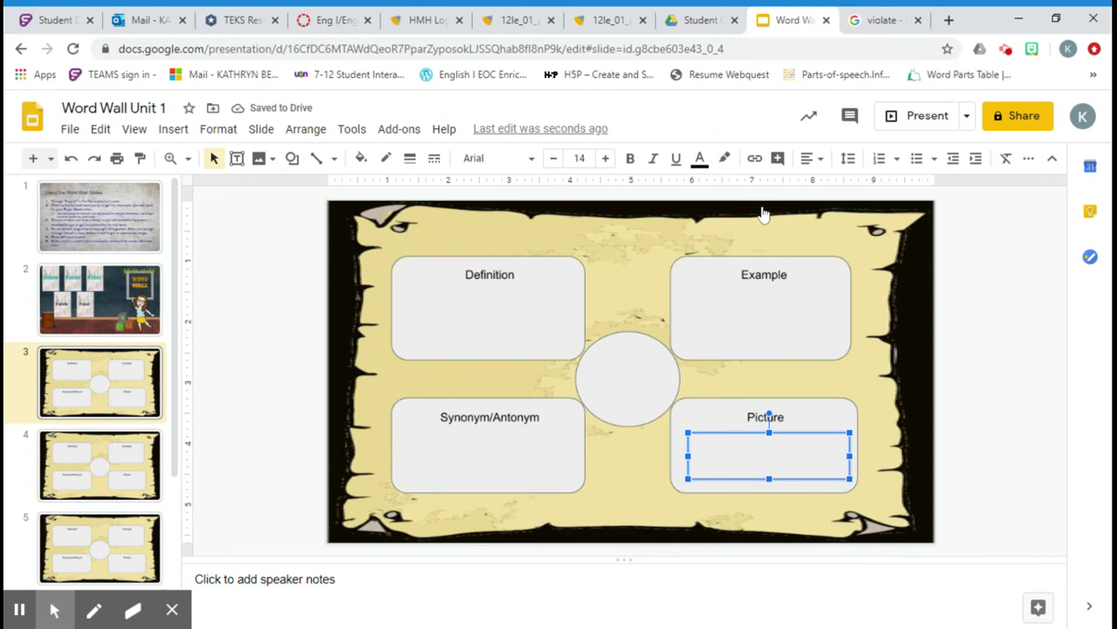
Step: Shrink the pasted no-smoking picture to about 1.3 inches wide and position it over the Picture box
drag(722, 463, 659, 398)
drag(784, 438, 760, 451)
drag(768, 447, 769, 448)
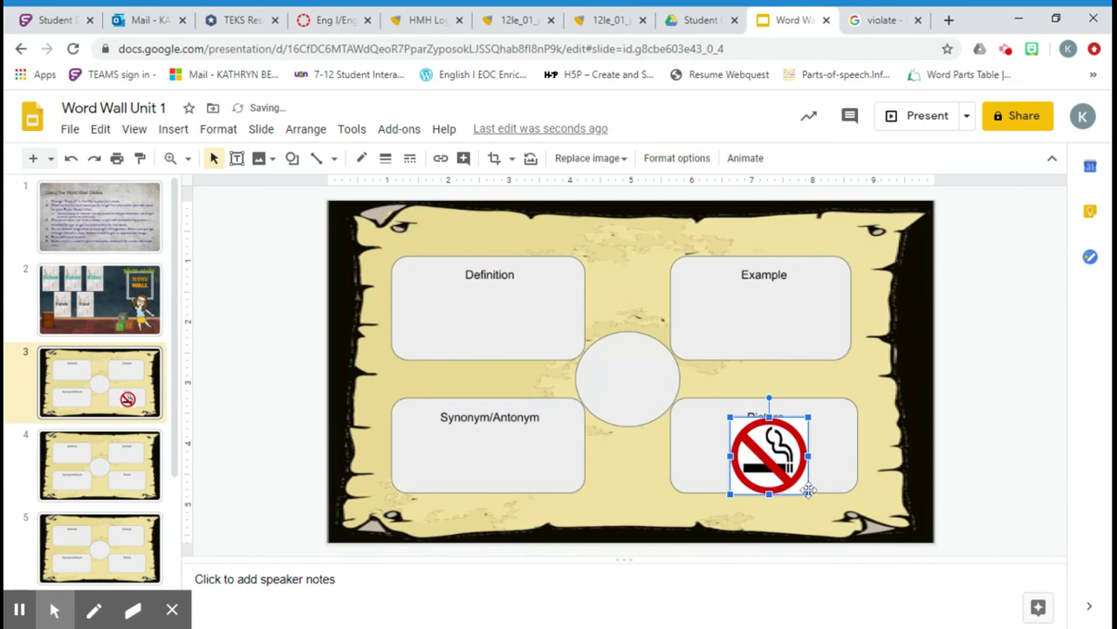